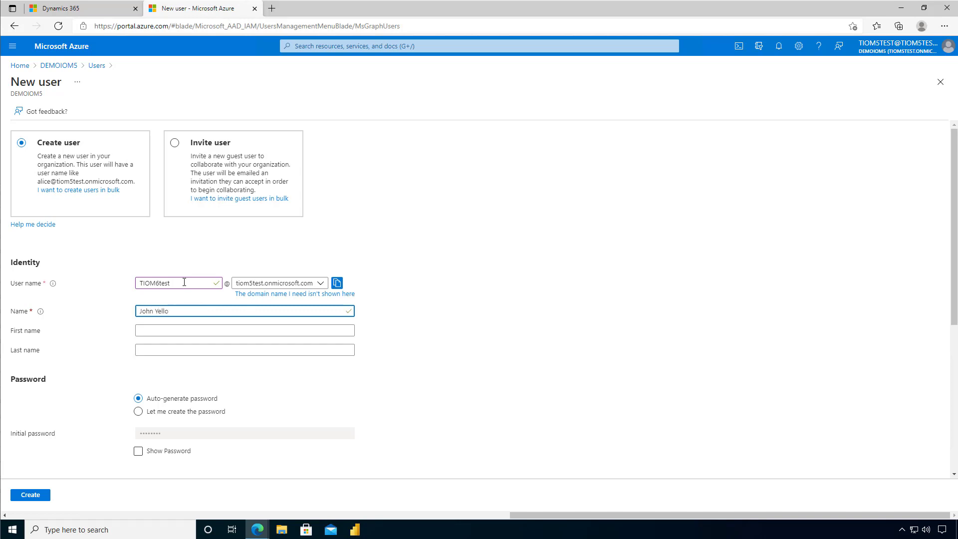
Enter the new user's first and last name, copy the generated user name, and create the account
key("Tab")
type("John")
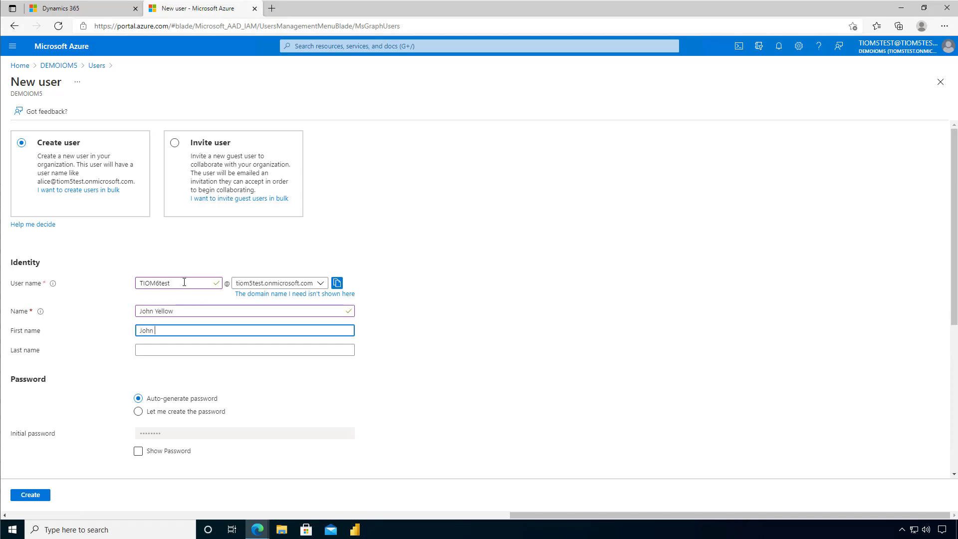
key("Tab")
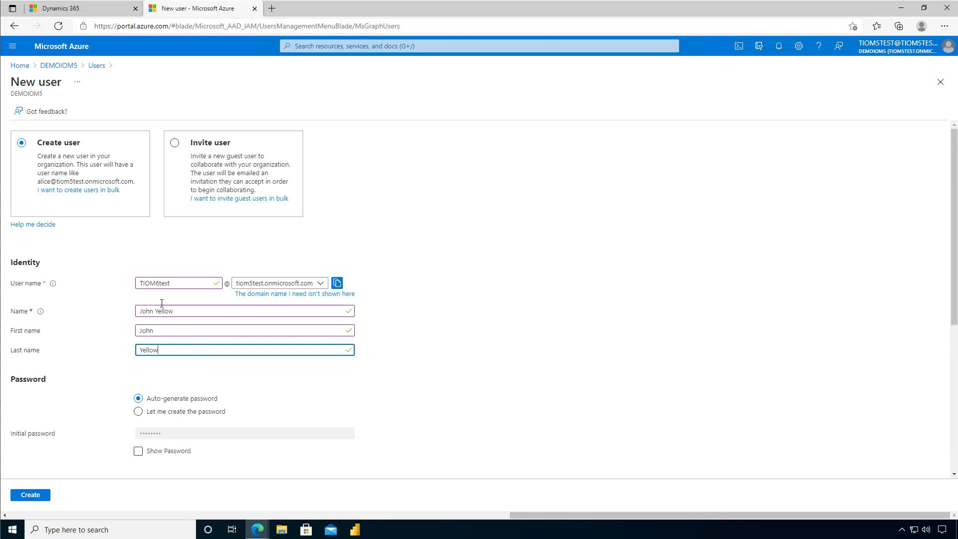
left_click(337, 284)
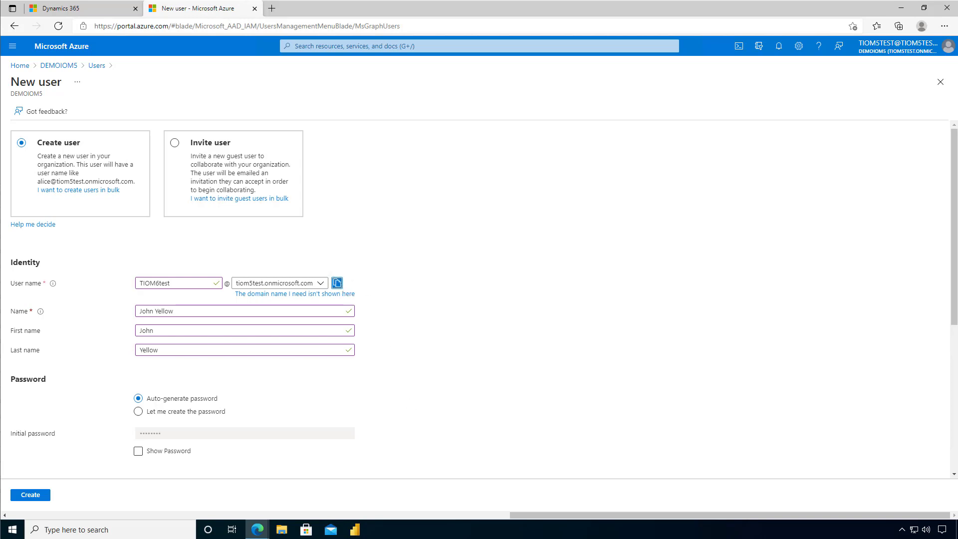
left_click(27, 495)
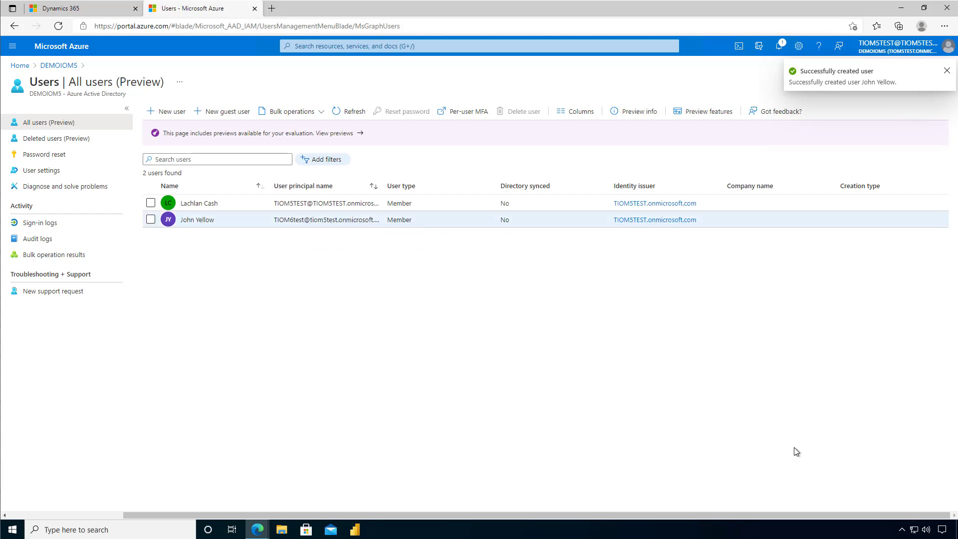
Assign the Global administrator directory role to the new user and refresh their role list
left_click(319, 220)
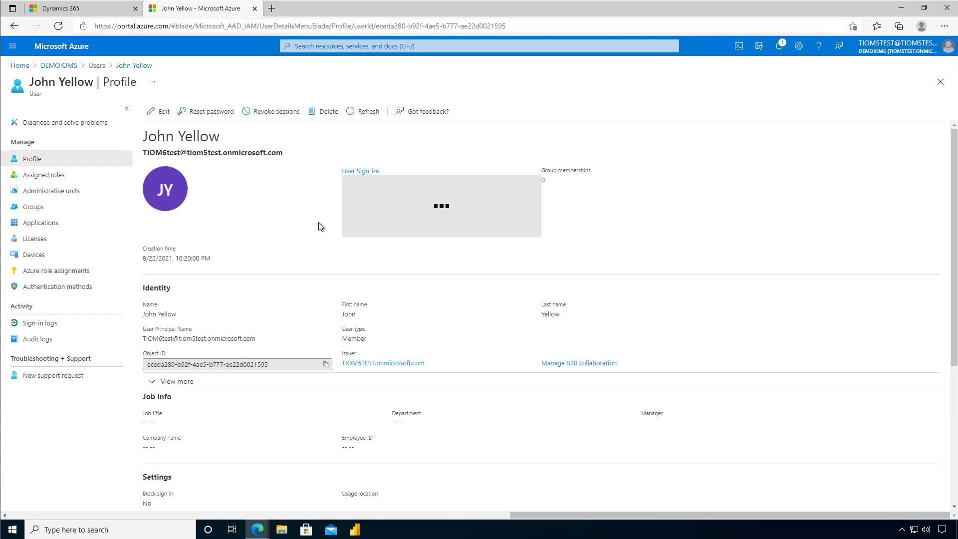
left_click(46, 176)
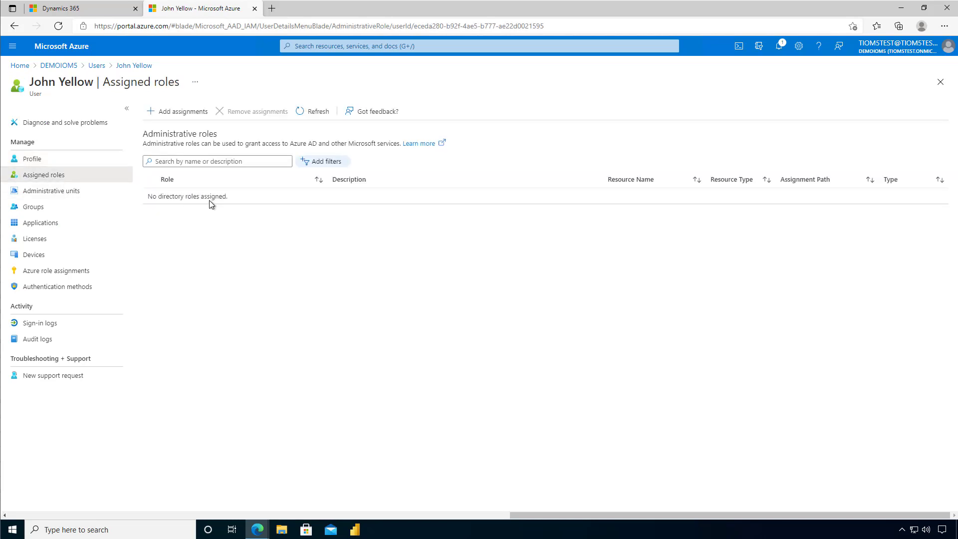
left_click(183, 120)
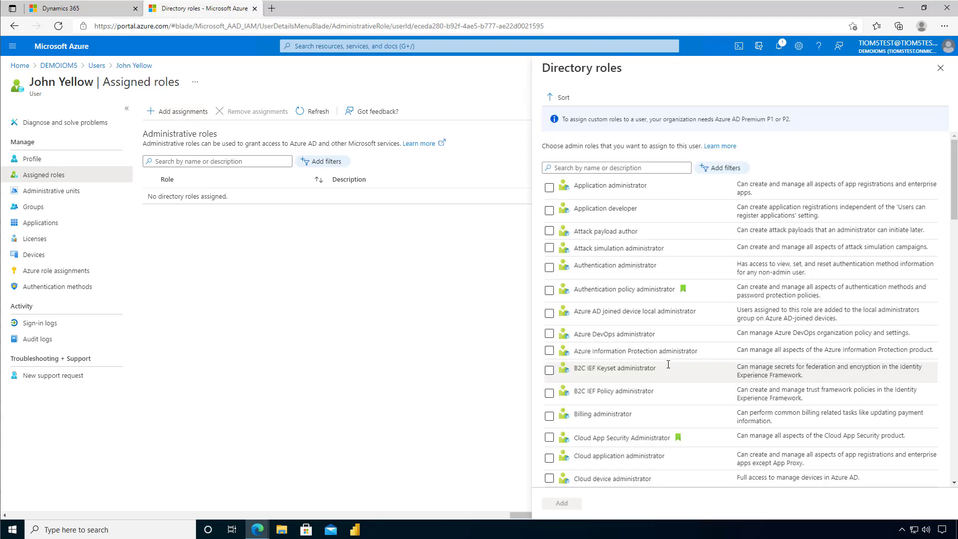
scroll(694, 362, "down", 10)
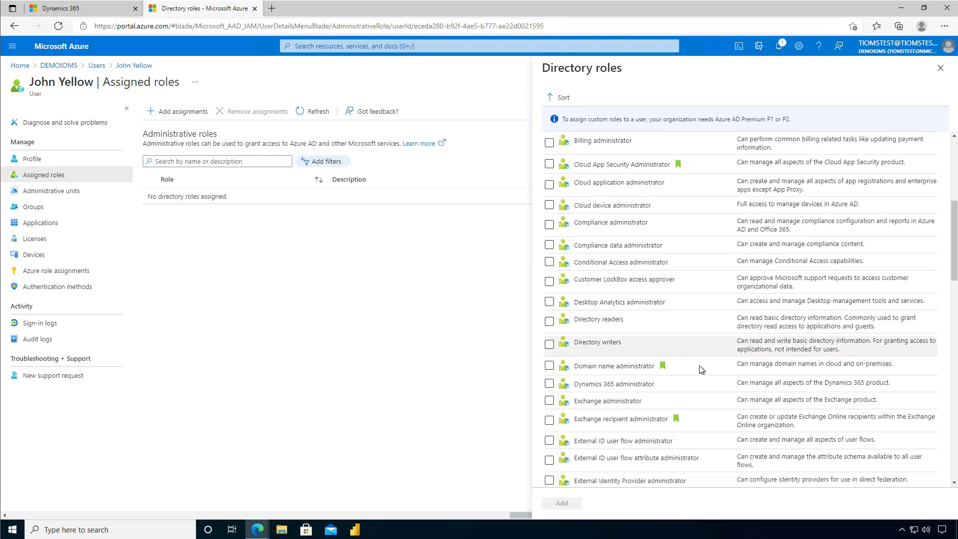
scroll(702, 371, "down", 2)
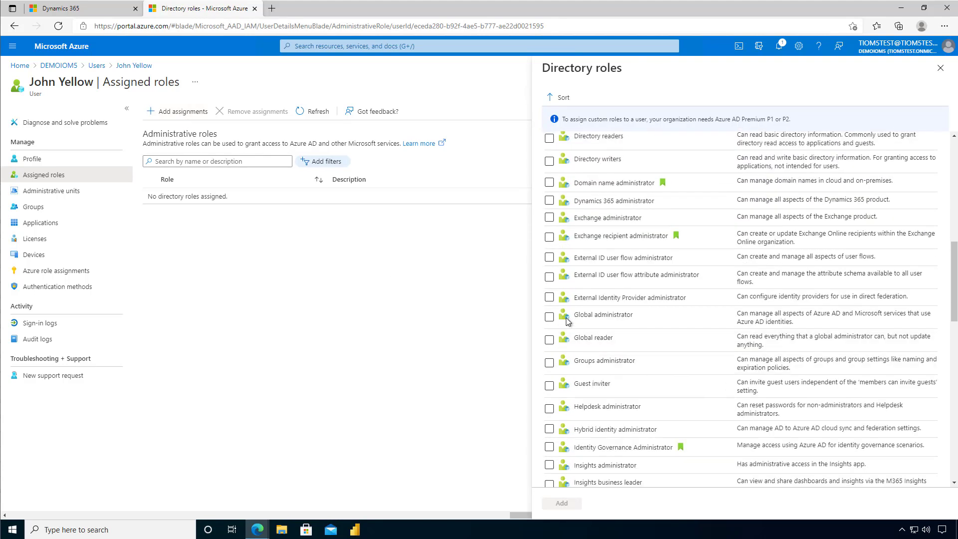
left_click(550, 318)
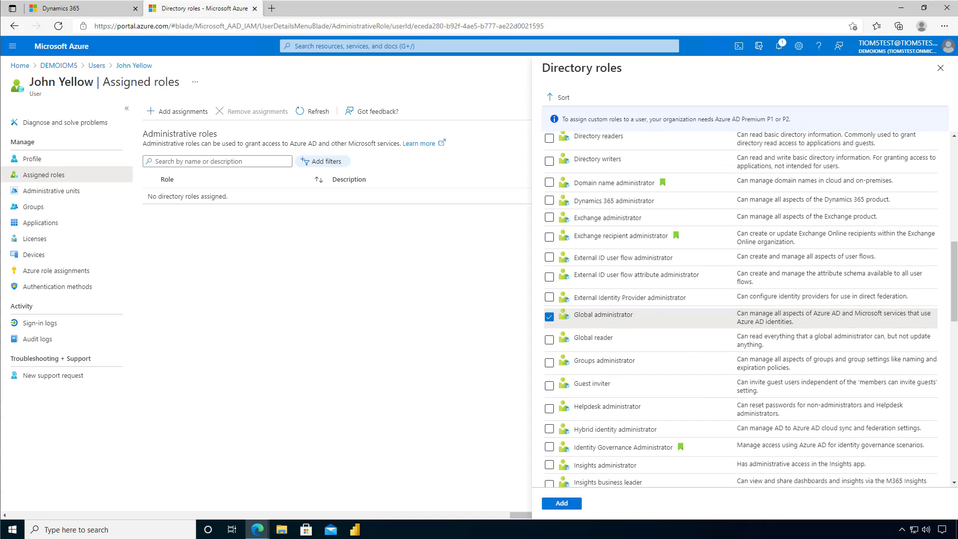
left_click(563, 504)
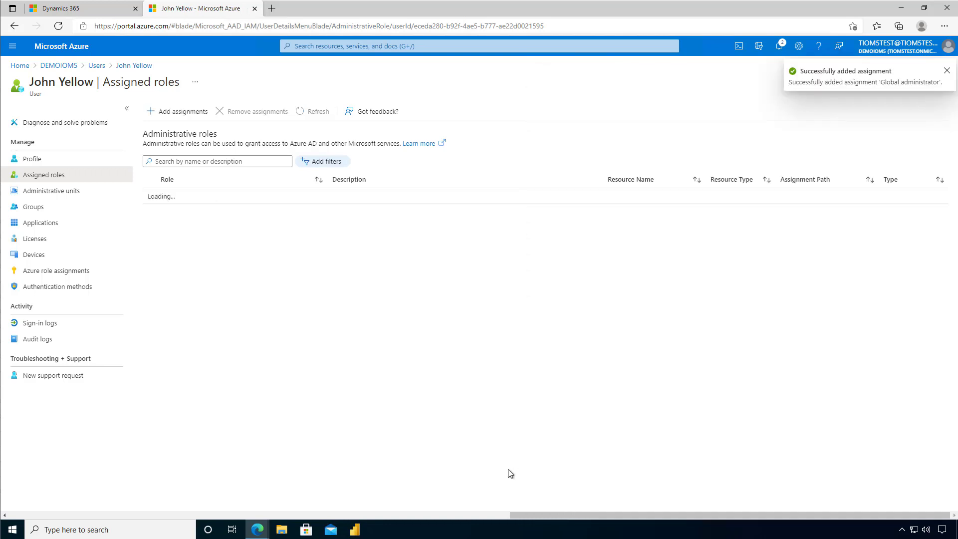
left_click(313, 111)
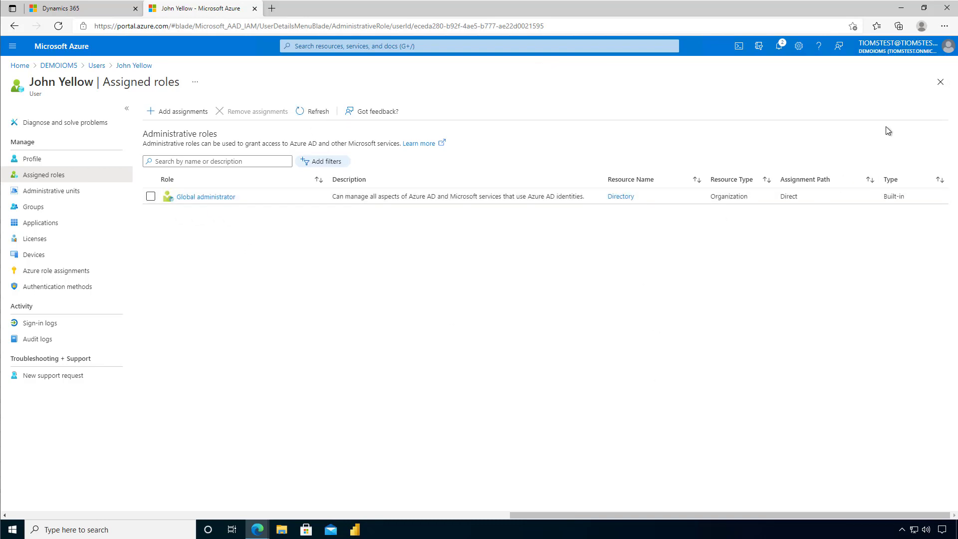
Close the roles blade and load admin.microsoft.com in a new browser tab
left_click(940, 82)
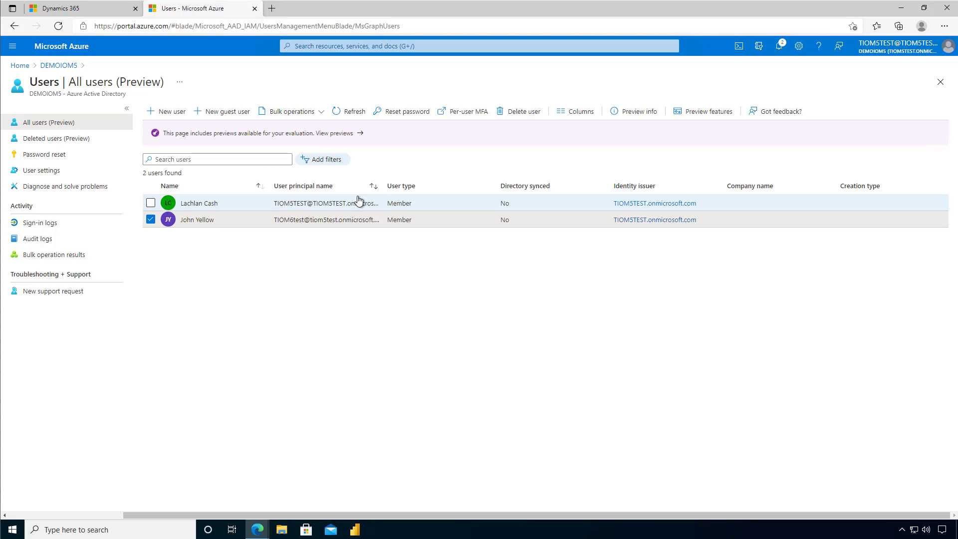
left_click(272, 9)
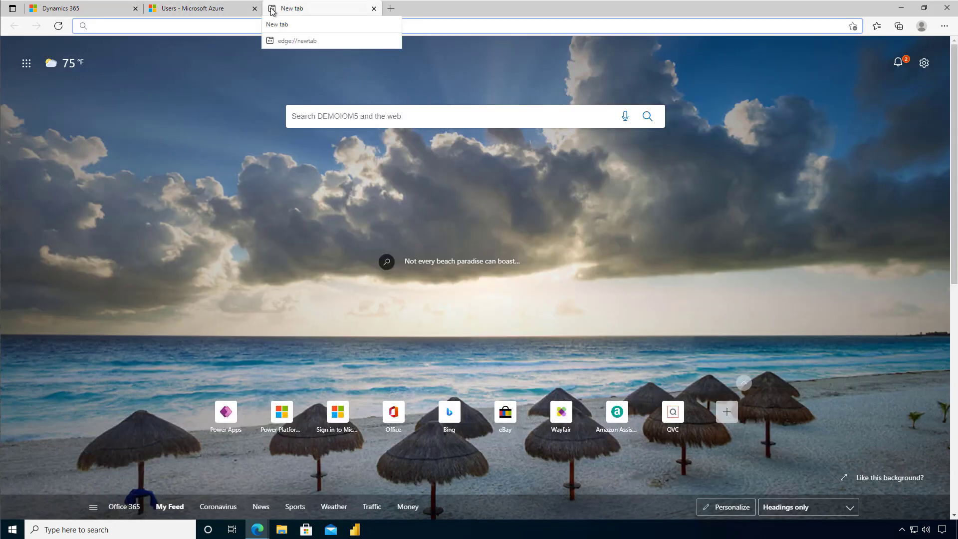
type("ad")
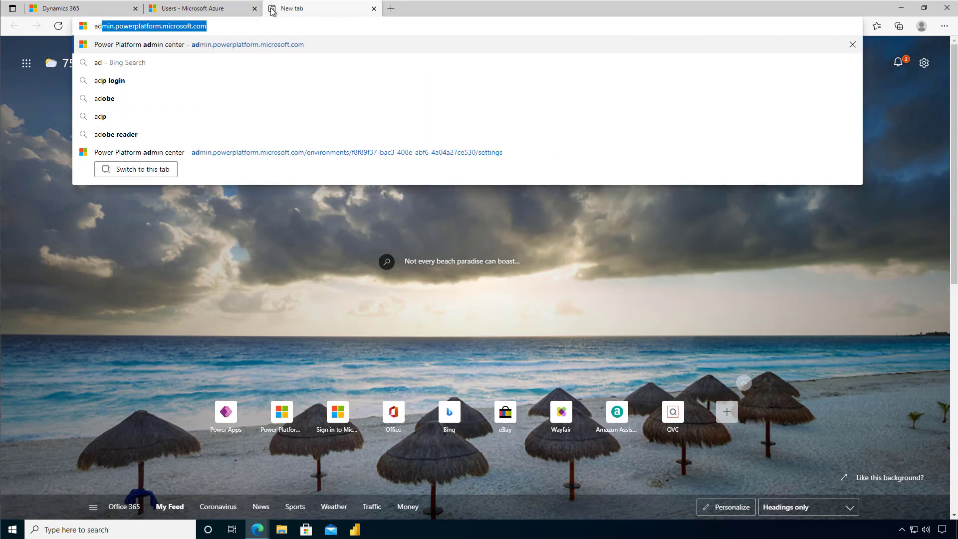
type("min.micr")
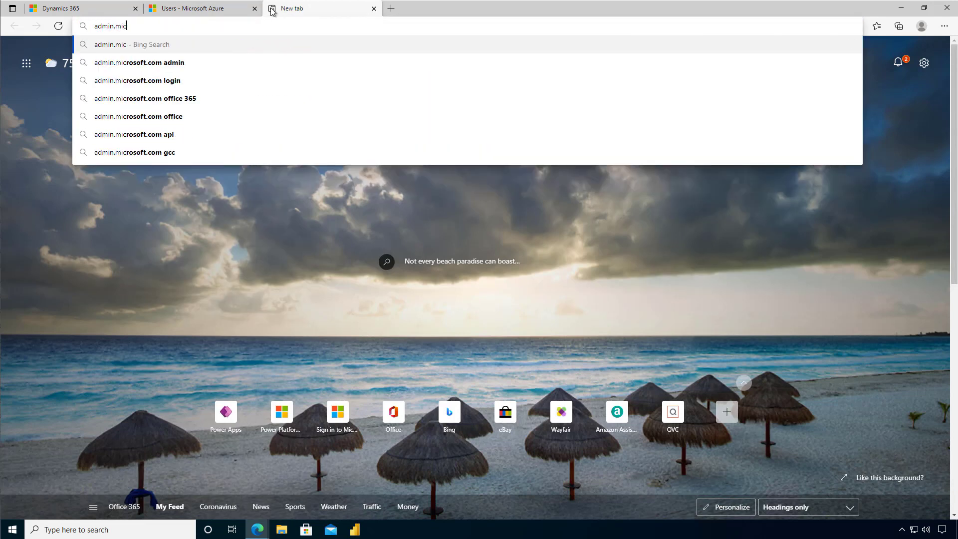
type("osoft.com")
key("Return")
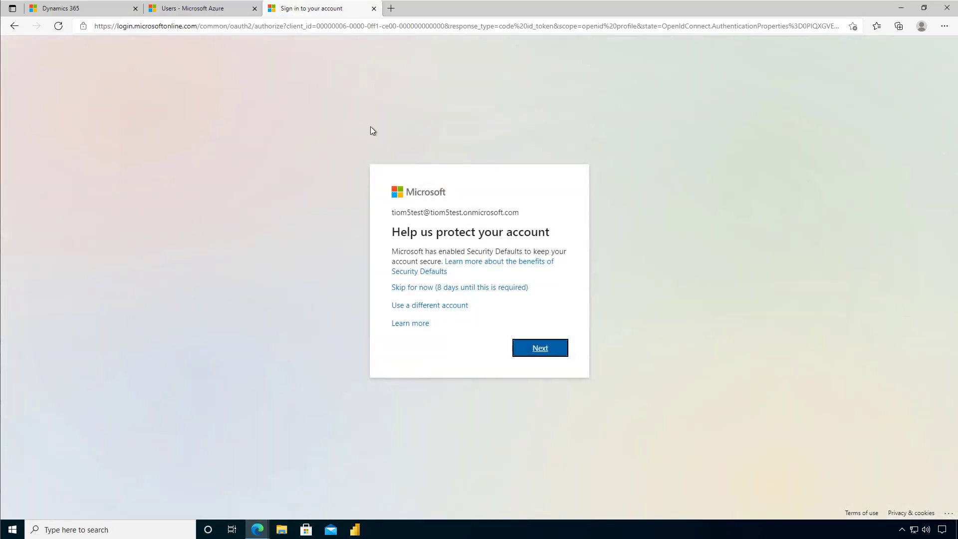
Skip the Security Defaults prompt and open the Active users list
left_click(466, 286)
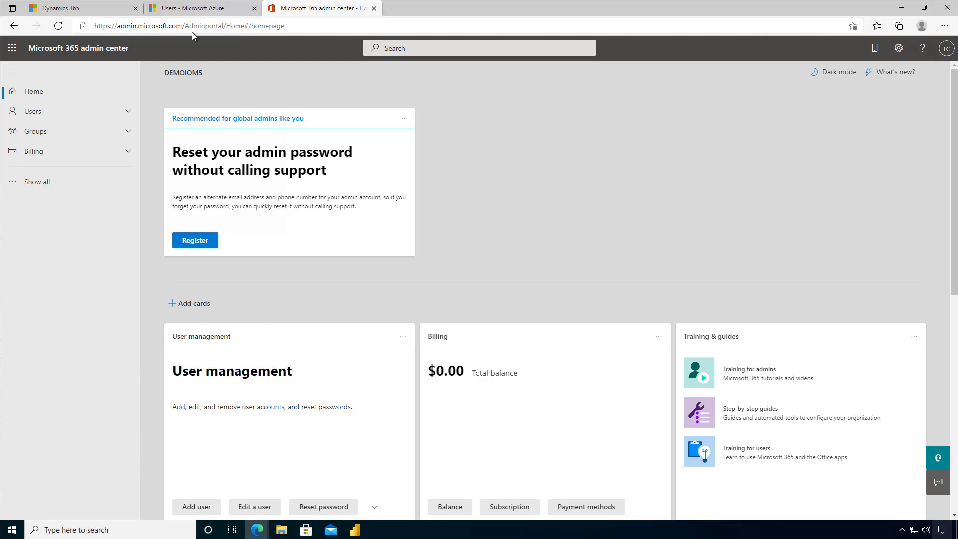
left_click(128, 113)
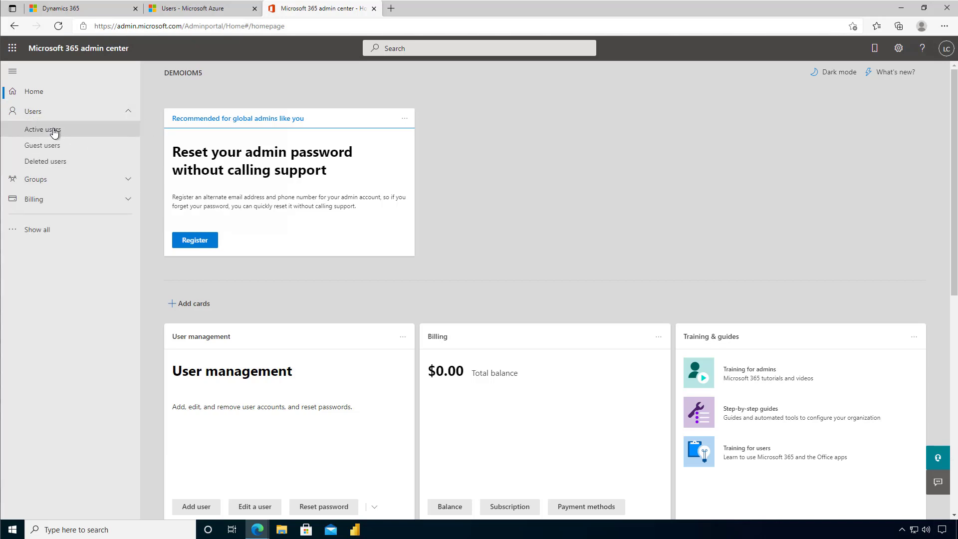
left_click(55, 132)
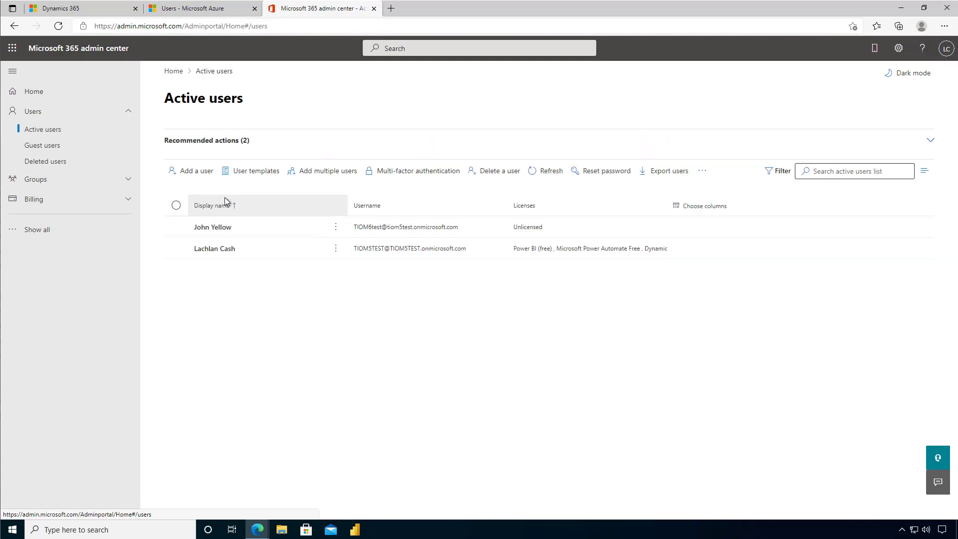
Give the new user a Dynamics 365 Customer Engagement Plan license and save it
left_click(177, 228)
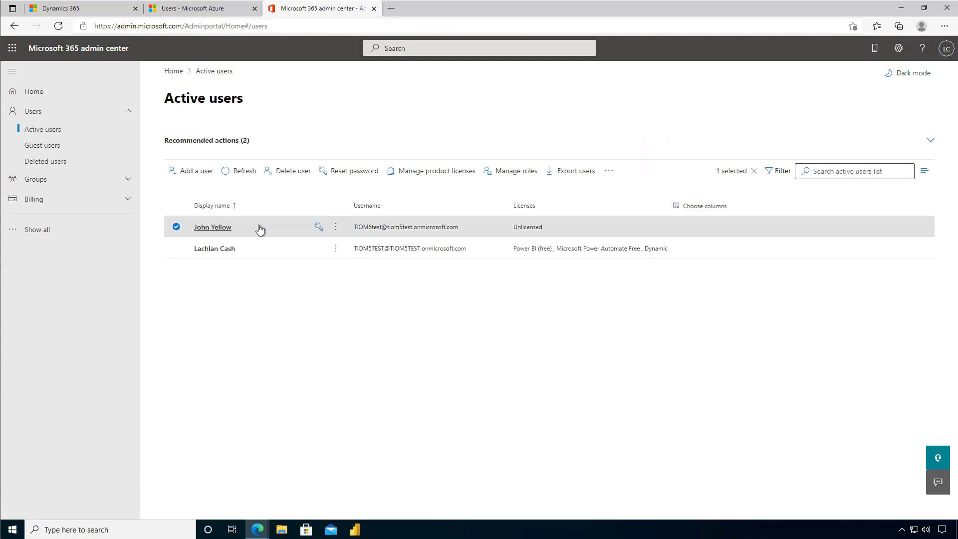
left_click(440, 179)
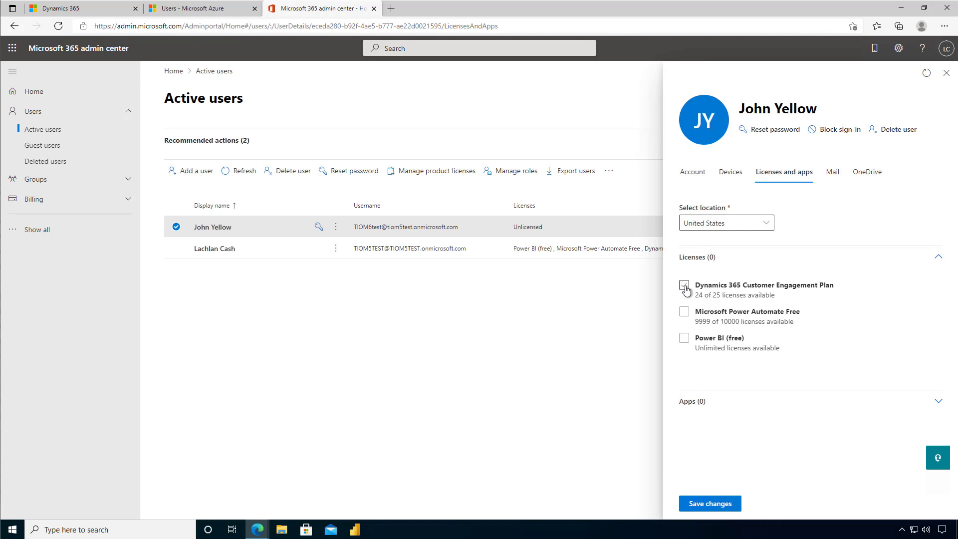
left_click(685, 288)
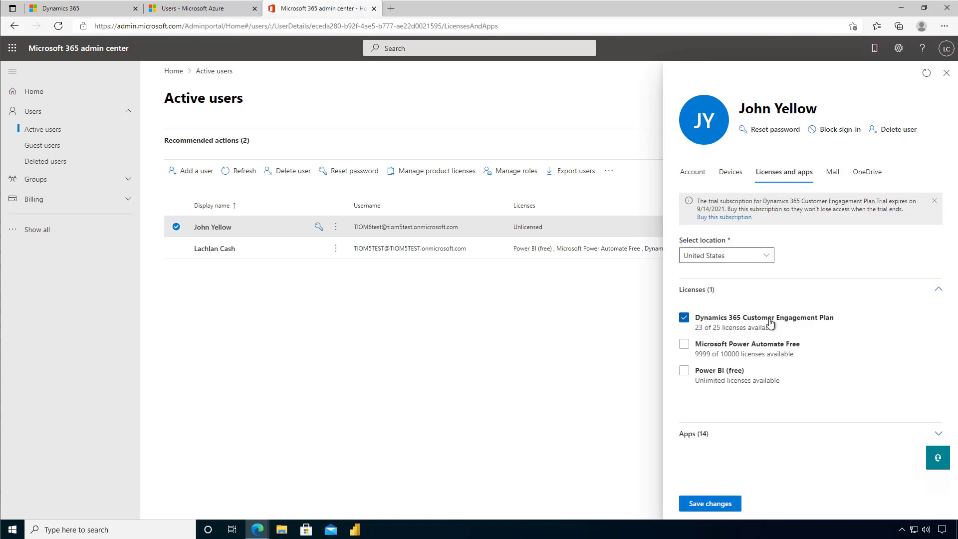
left_click(711, 503)
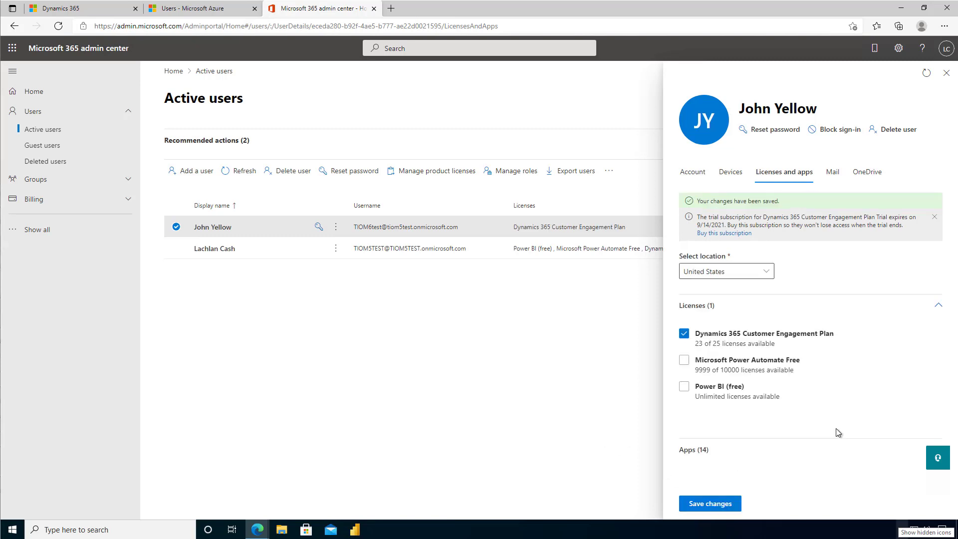
left_click(947, 73)
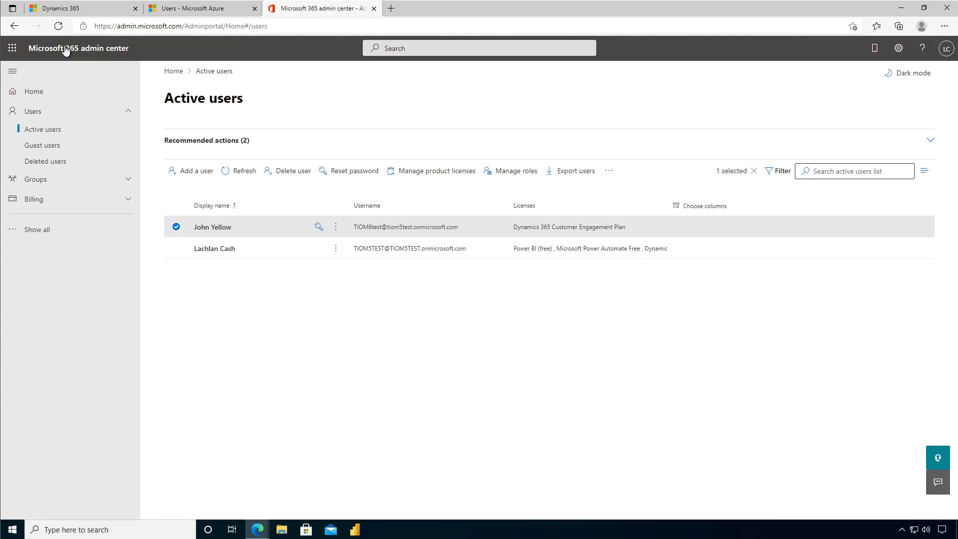
Open the Security page in Dynamics 365 advanced settings, plus a blank browser tab
left_click(66, 9)
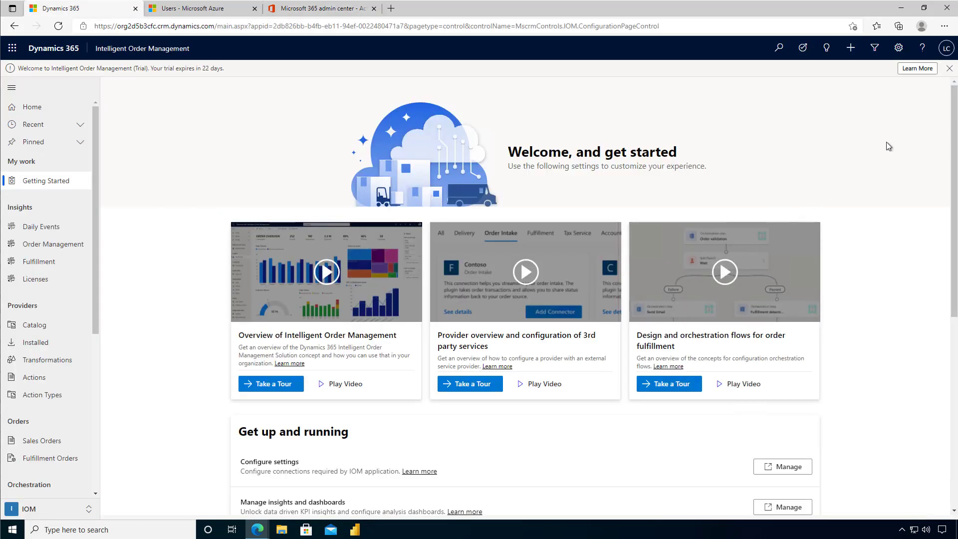
left_click(898, 47)
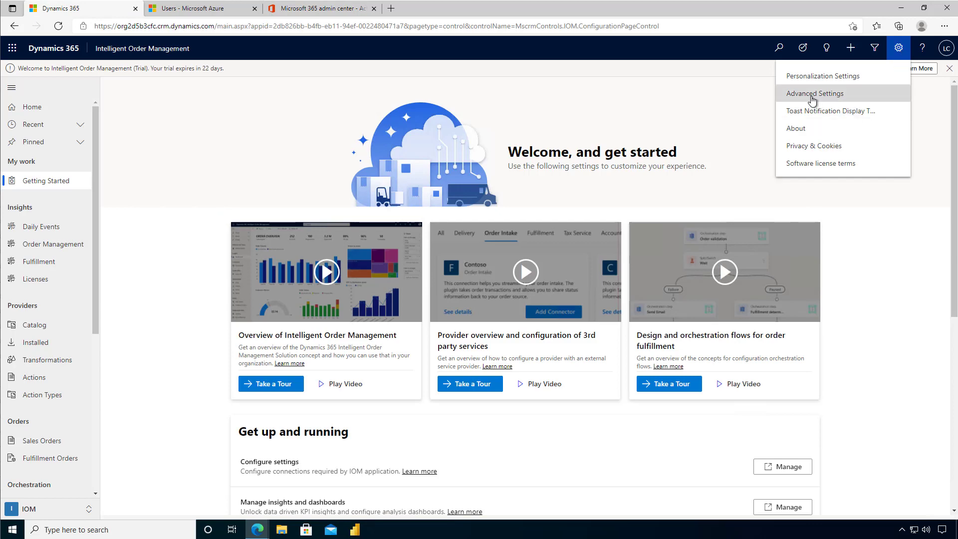
left_click(813, 95)
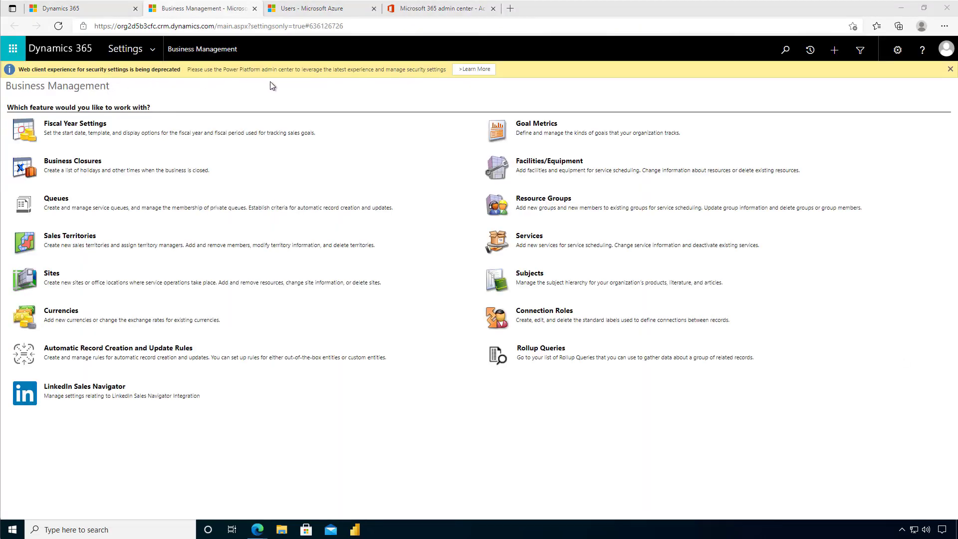
left_click(156, 47)
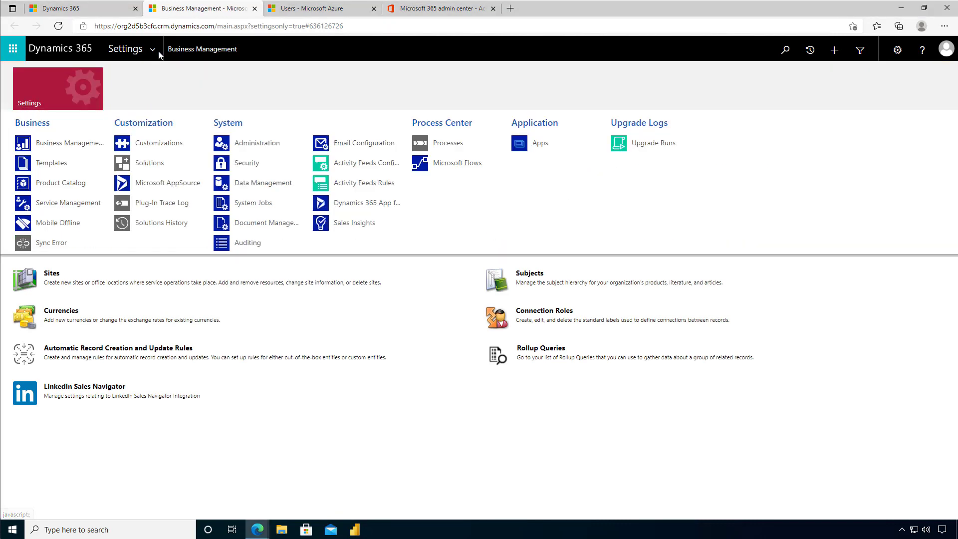
left_click(227, 164)
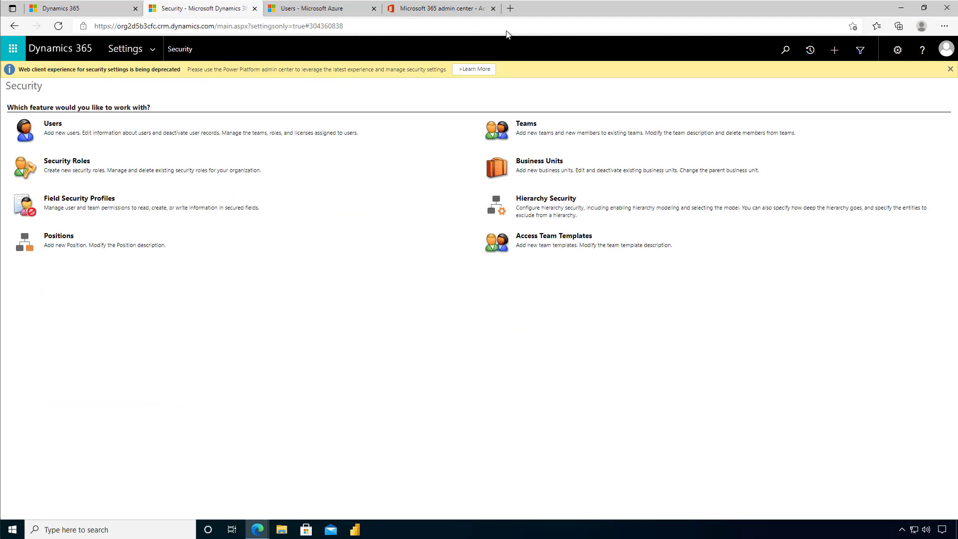
left_click(508, 9)
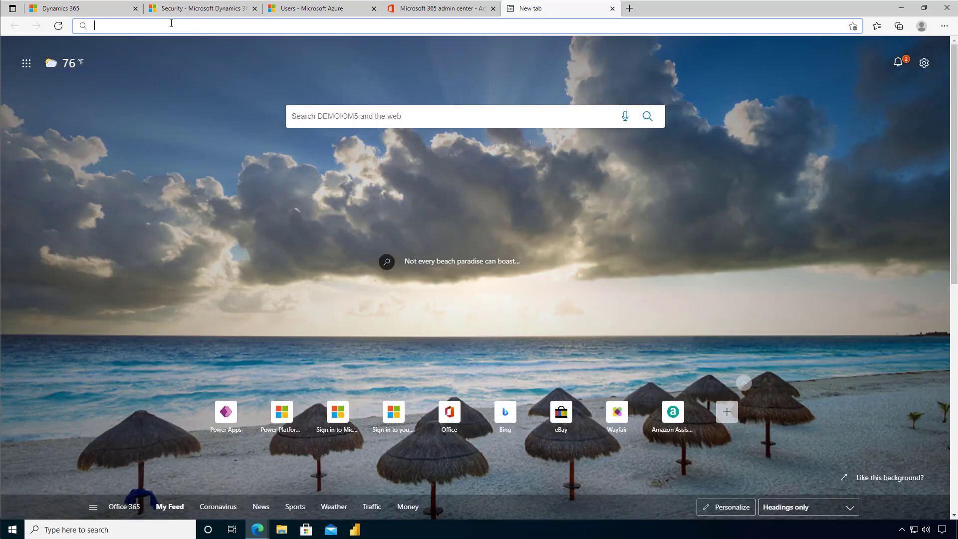
Go to Power Platform admin center and open the IOM_SubscriptionBasedTrial_b7ddcb50 environment's Settings
type("ad")
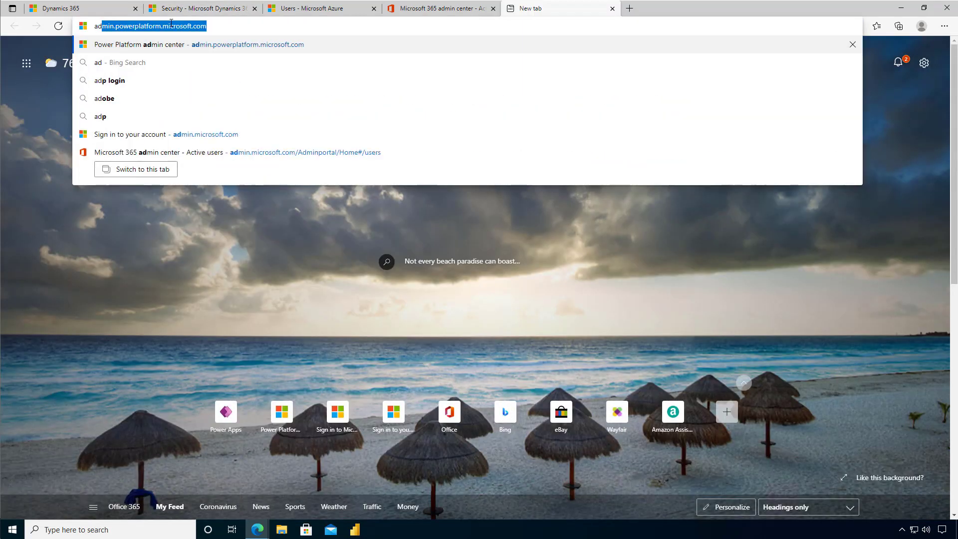
key("Return")
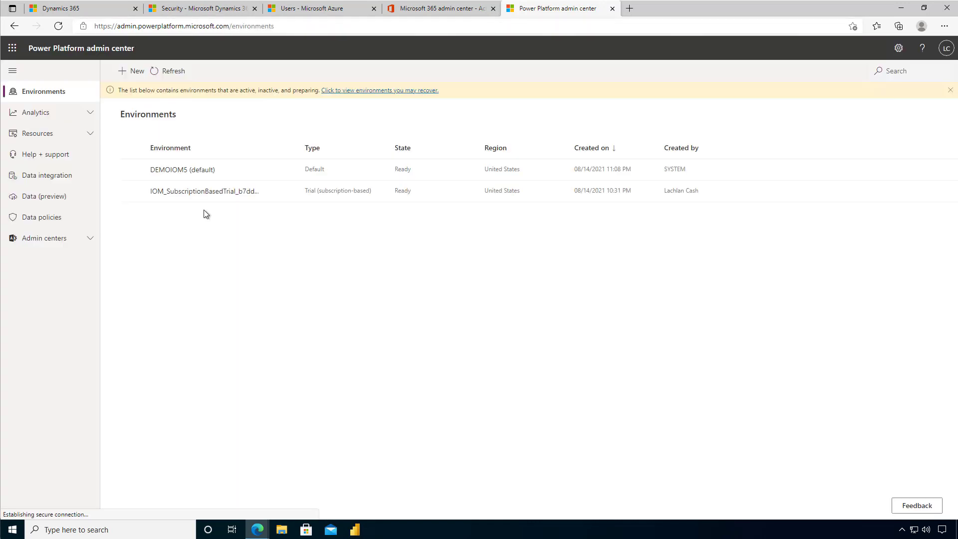
left_click(200, 193)
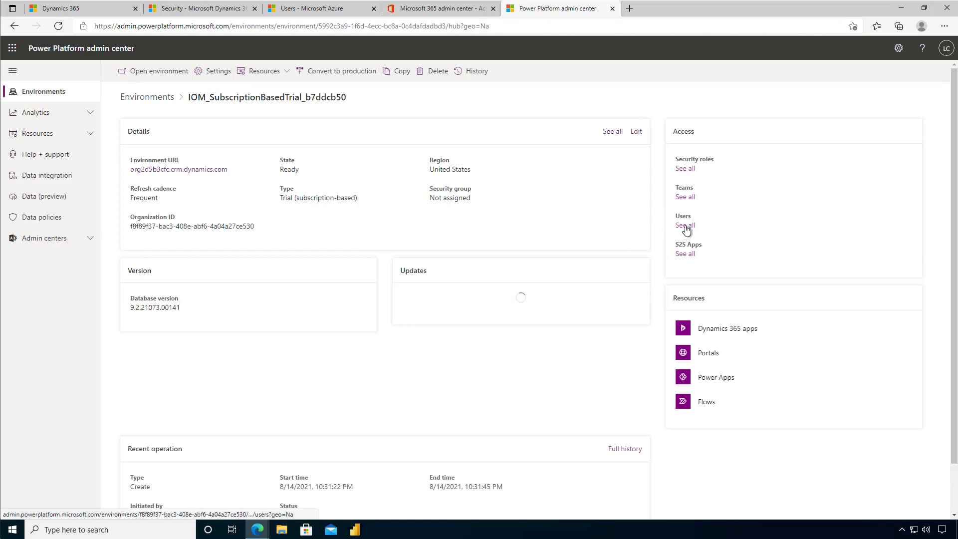
left_click(220, 72)
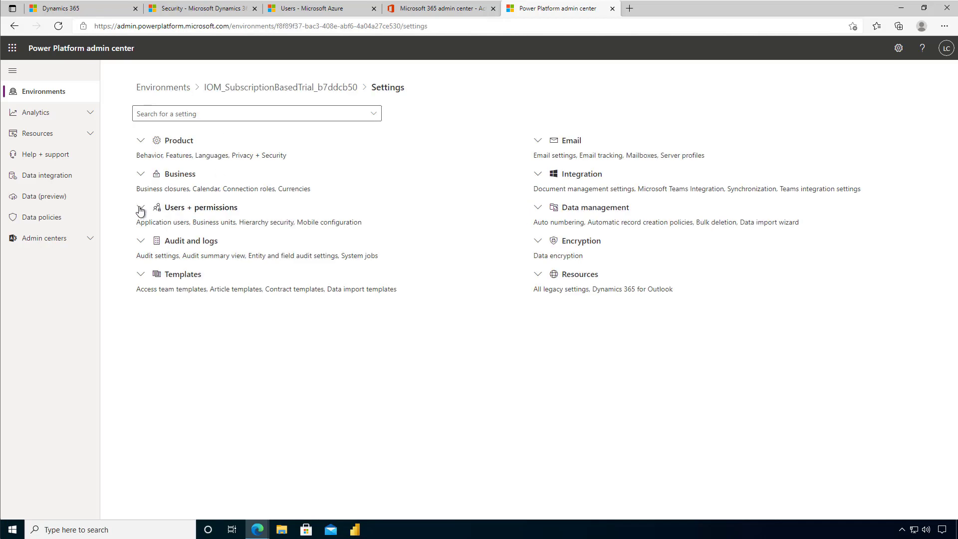
Check Application users under Users + permissions, then open the environment's Users list
left_click(141, 207)
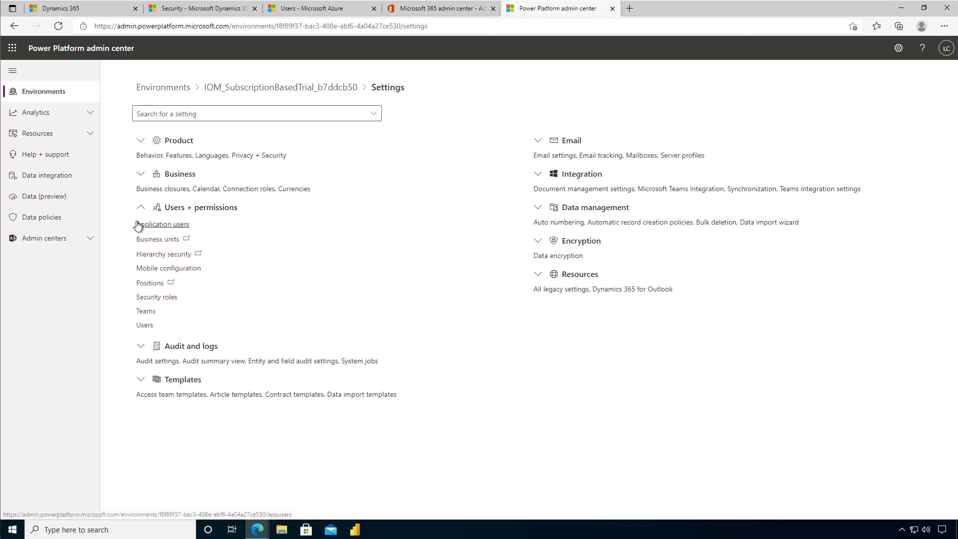
left_click(166, 226)
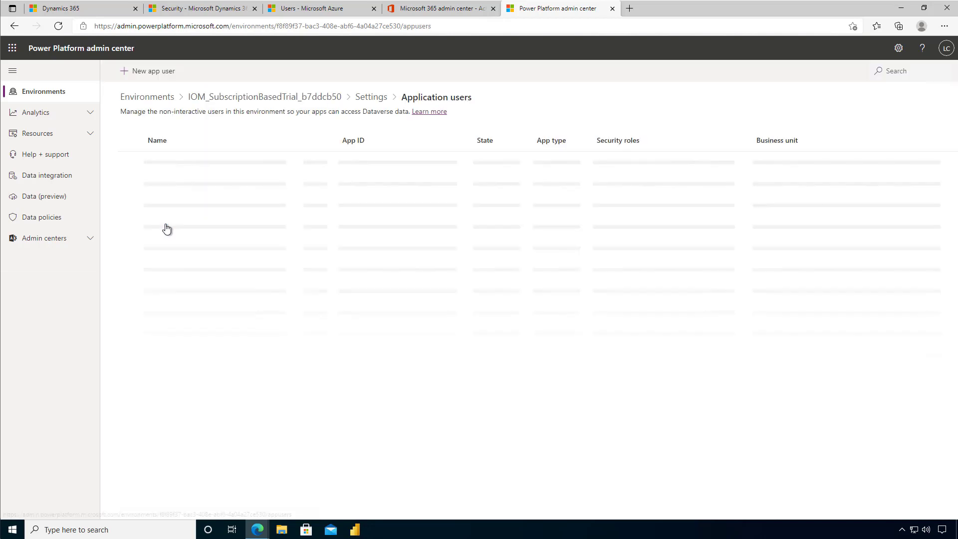
left_click(373, 96)
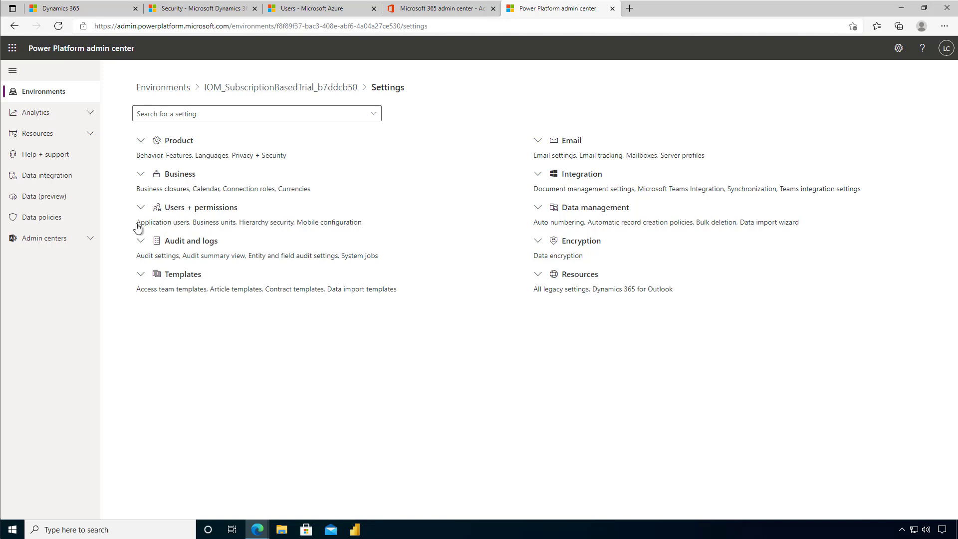
left_click(141, 207)
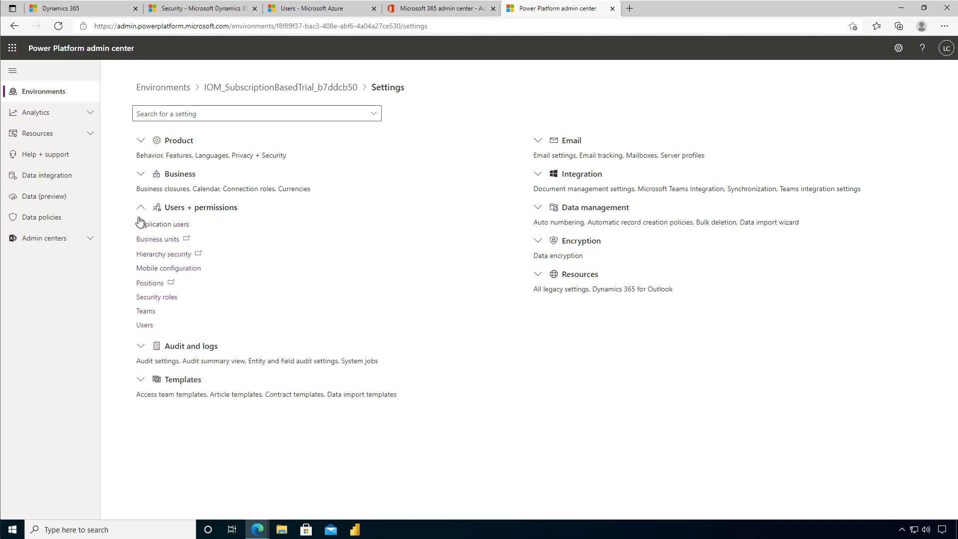
left_click(143, 324)
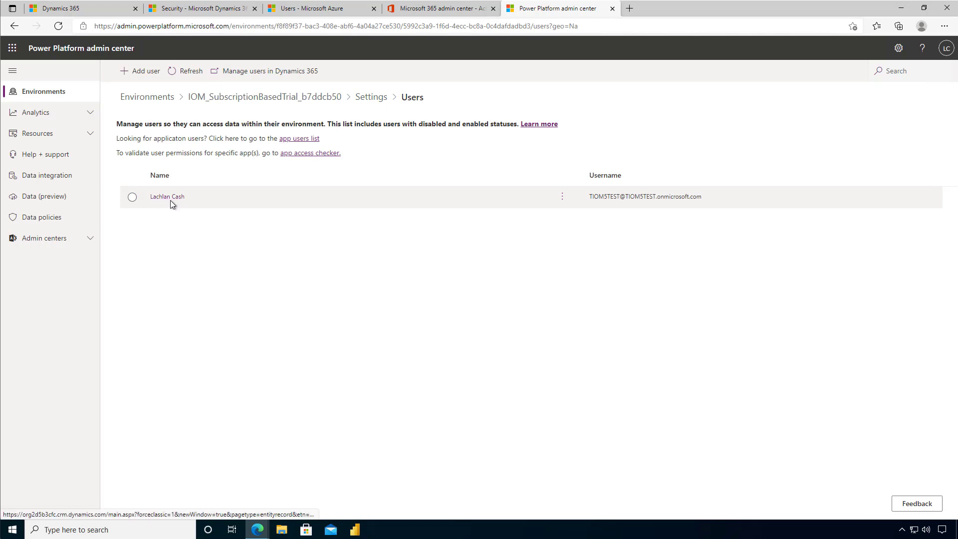
Add the newly created user to the environment and select their row in the Users list
left_click(140, 71)
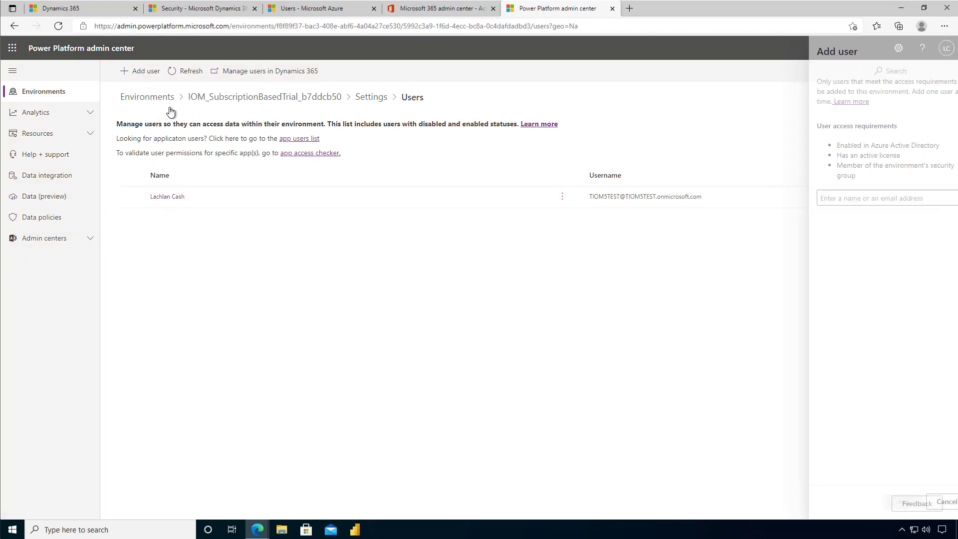
left_click(837, 199)
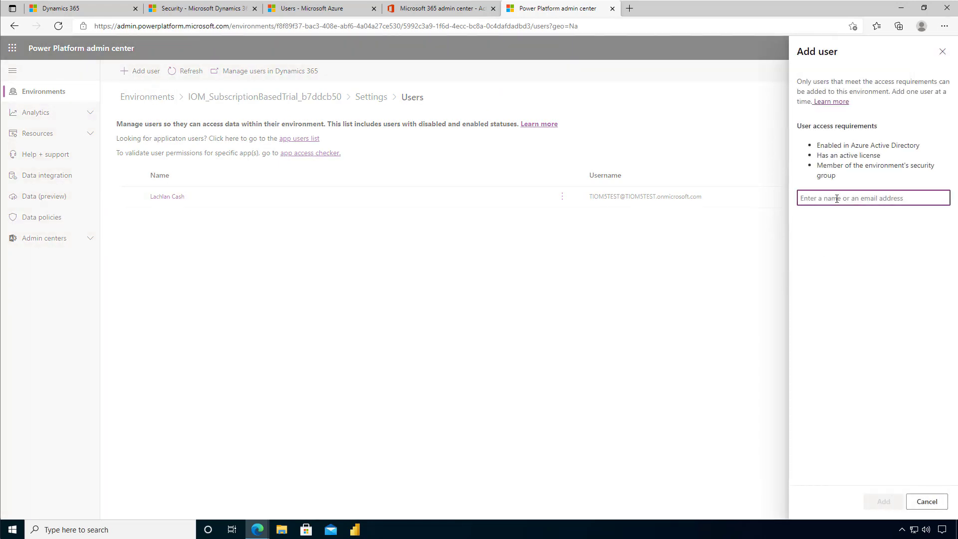
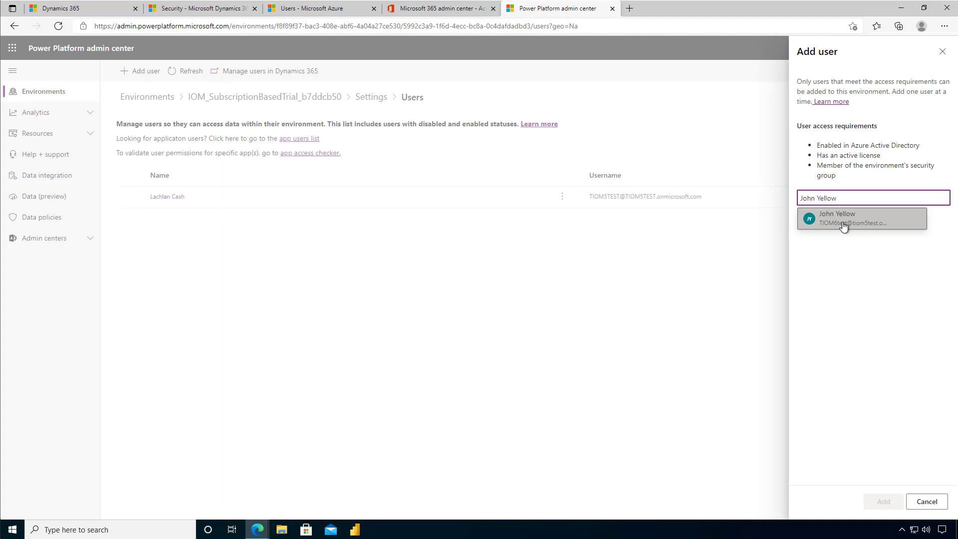
left_click(844, 226)
left_click(884, 501)
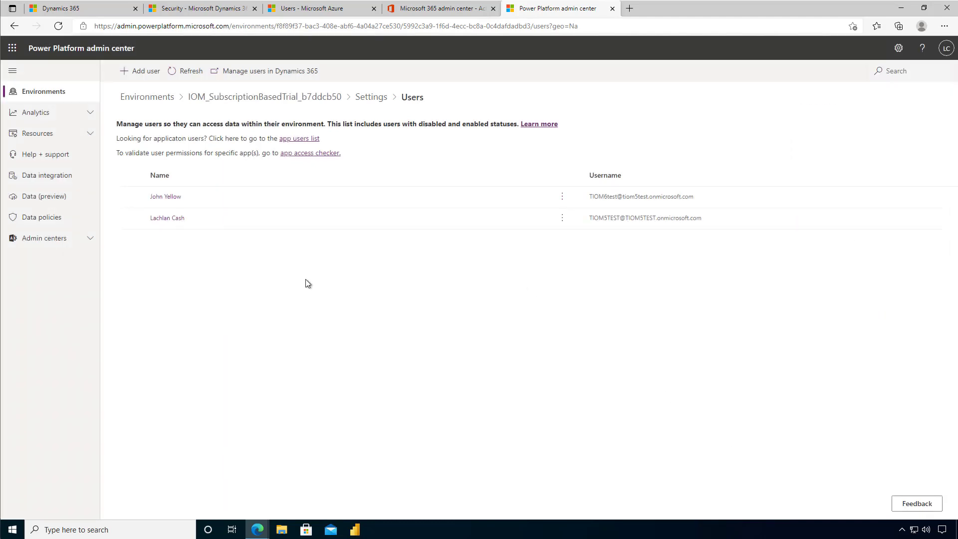
left_click(139, 196)
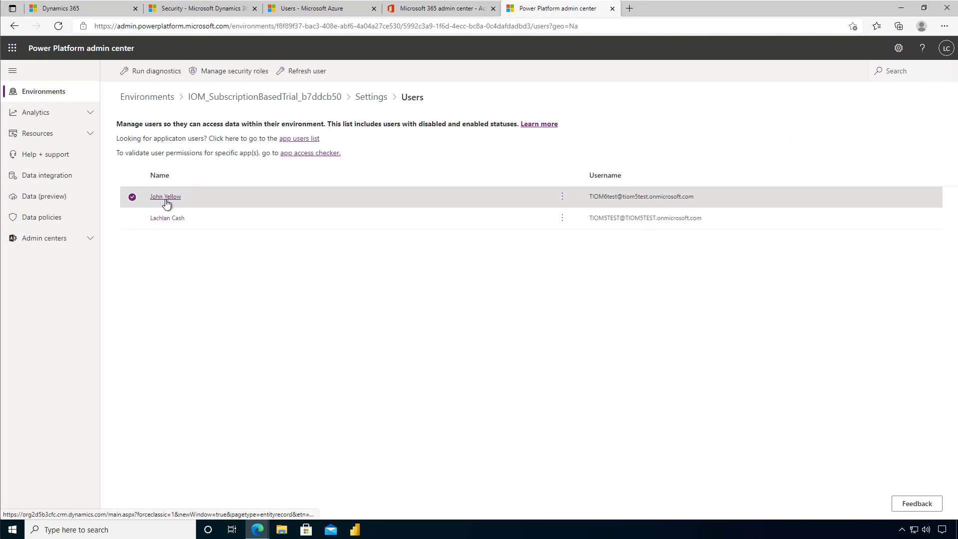
Open the new user's Dynamics 365 record and scroll through its Administration details
left_click(166, 197)
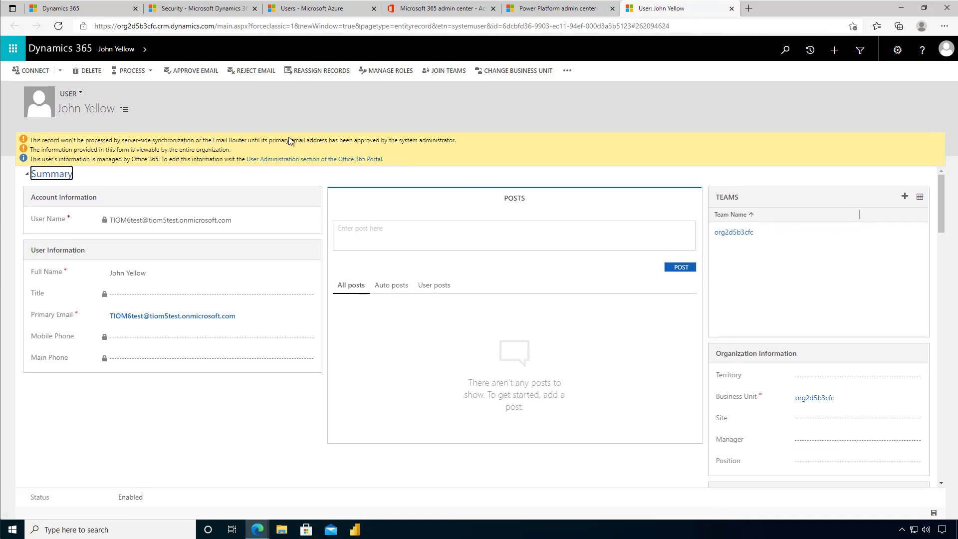
scroll(289, 388, "down", 2)
scroll(285, 398, "down", 8)
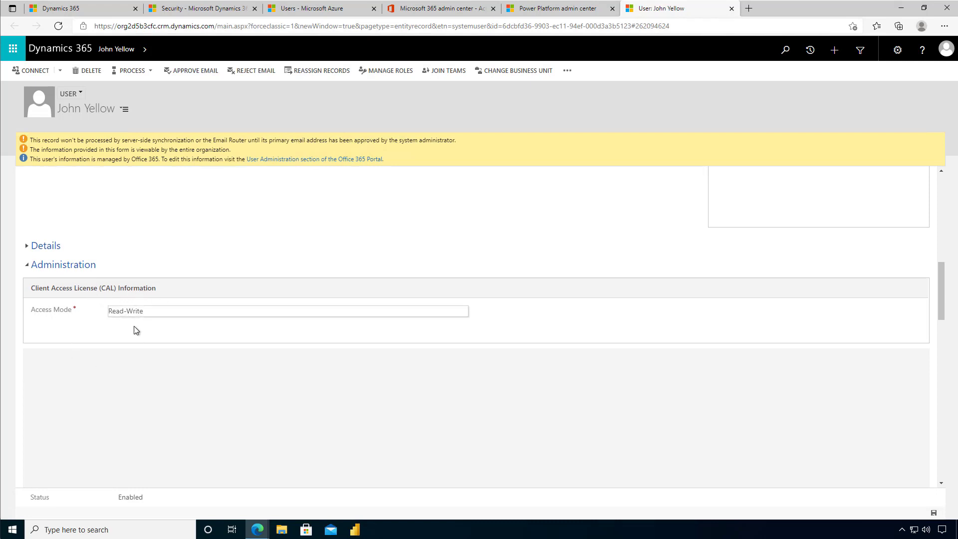
scroll(312, 250, "up", 10)
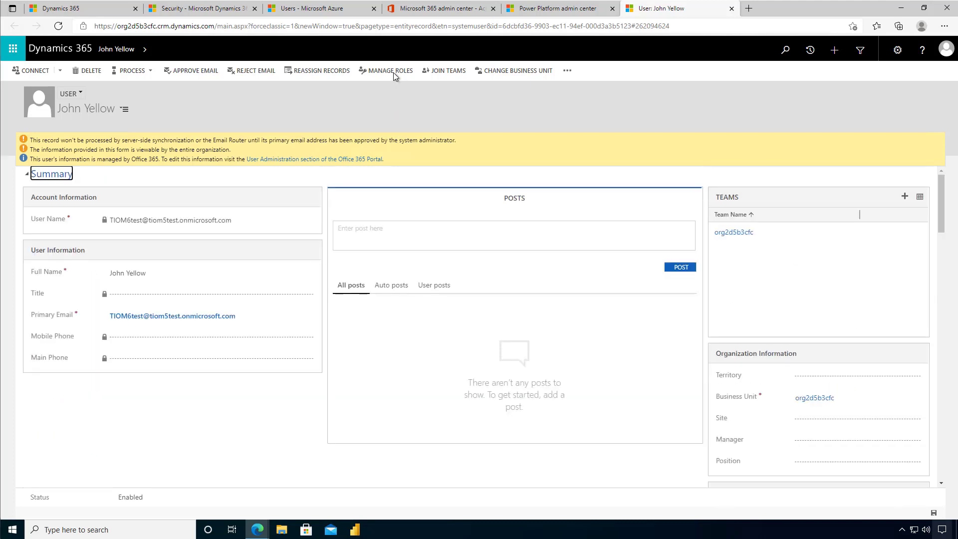
Give the new user the System Administrator security role through Manage Roles
left_click(393, 72)
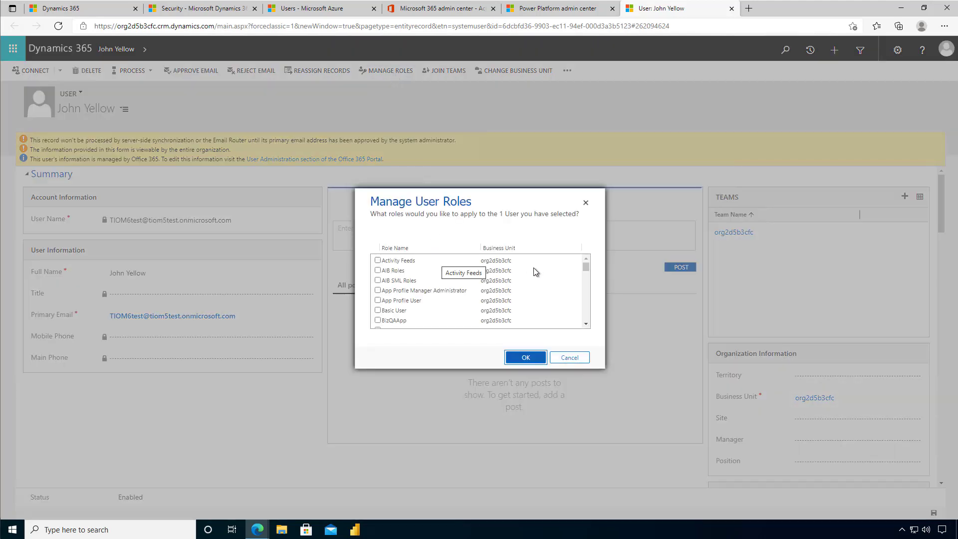
left_click(378, 311)
left_click_drag(583, 272, 588, 292)
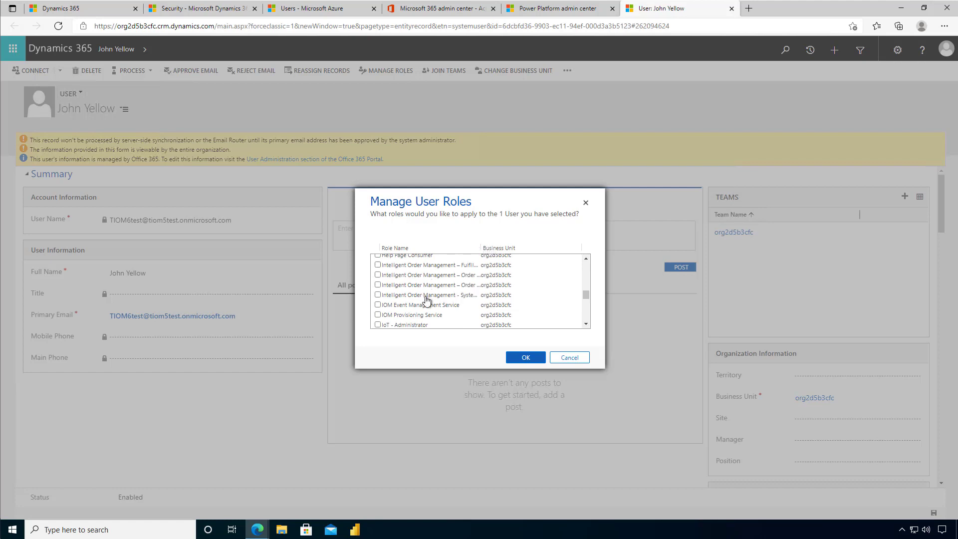
scroll(454, 305, "down", 2)
scroll(456, 308, "down", 8)
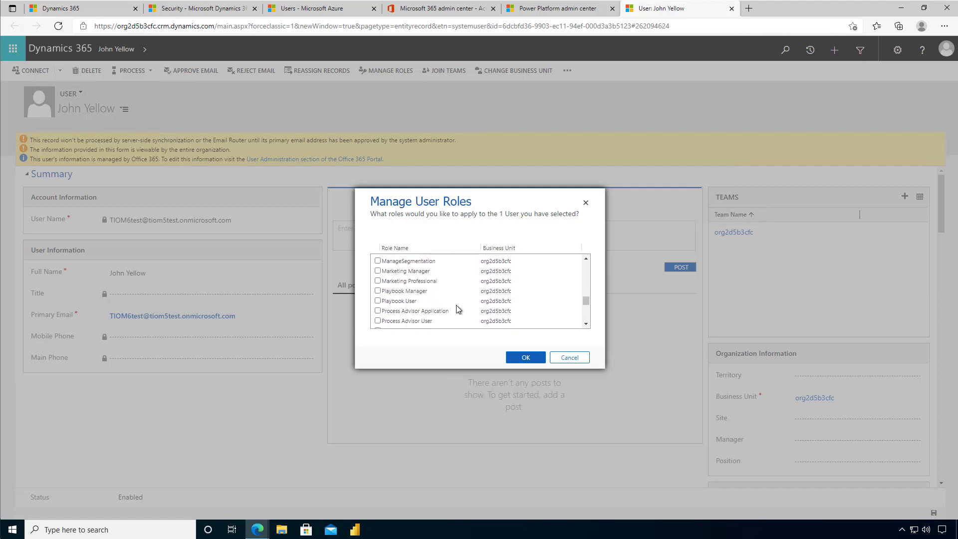
scroll(458, 309, "down", 3)
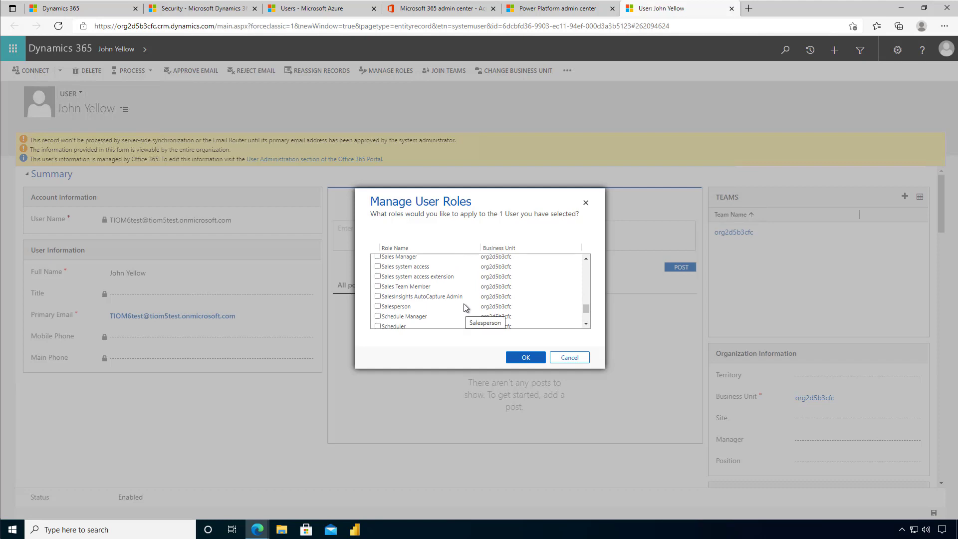
scroll(463, 304, "up", 1)
scroll(464, 304, "down", 10)
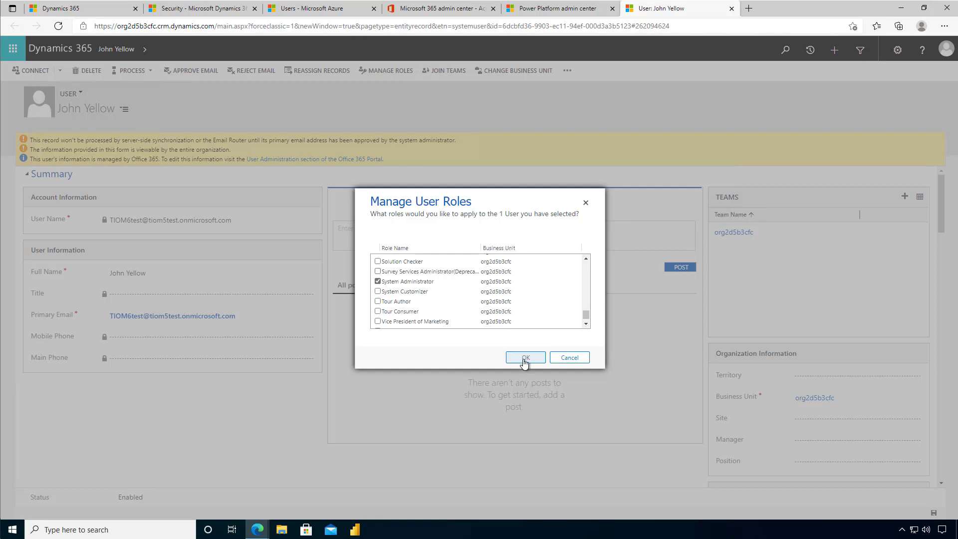
left_click(526, 359)
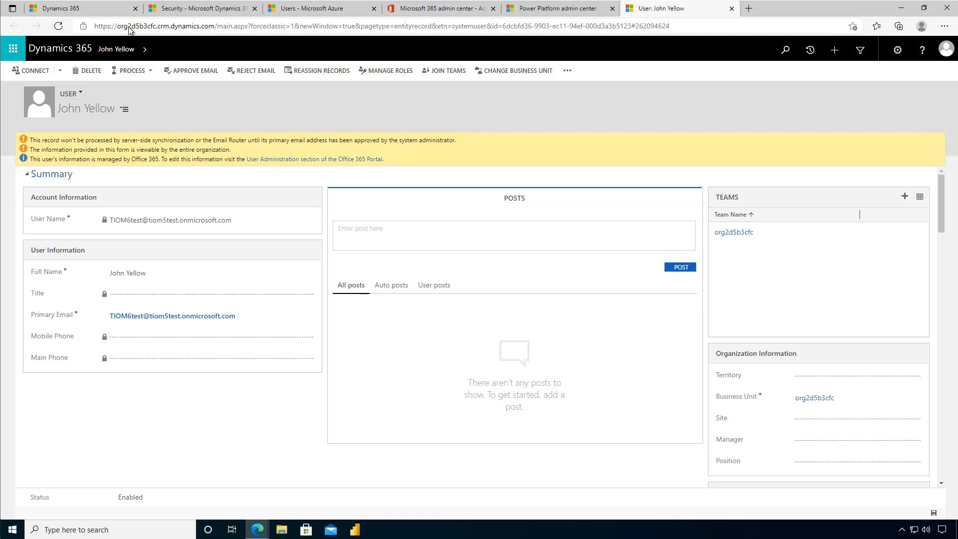
Return to the first Dynamics 365 tab and select the org2d5b3cfc host in its address
left_click(125, 8)
left_click(163, 27)
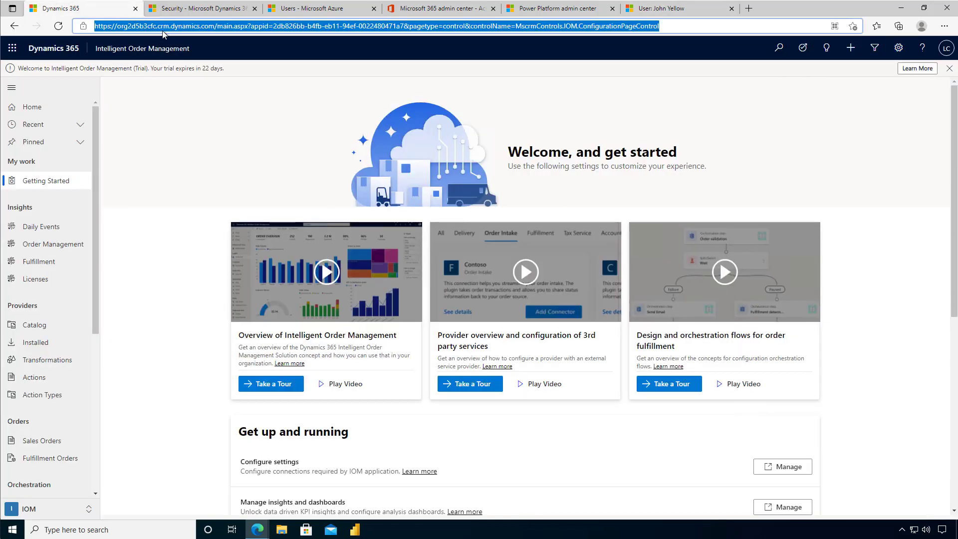
left_click(210, 25)
left_click_drag(213, 26, 90, 24)
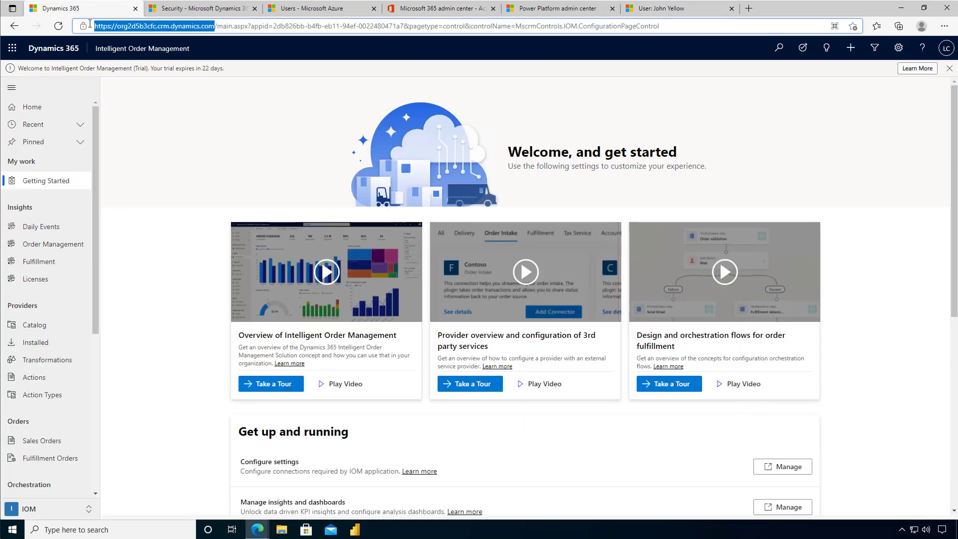